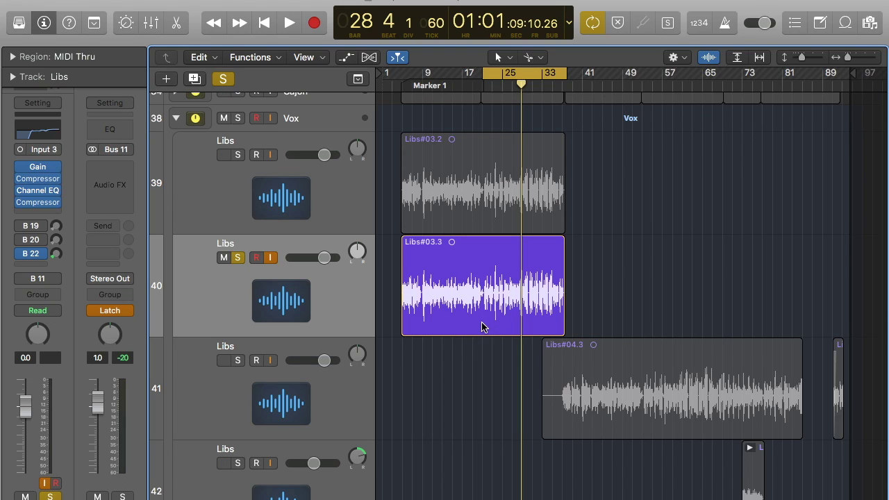
# Step: Add a send to Bus 23 on the soloed Libs track 40
pyautogui.click(210, 308)
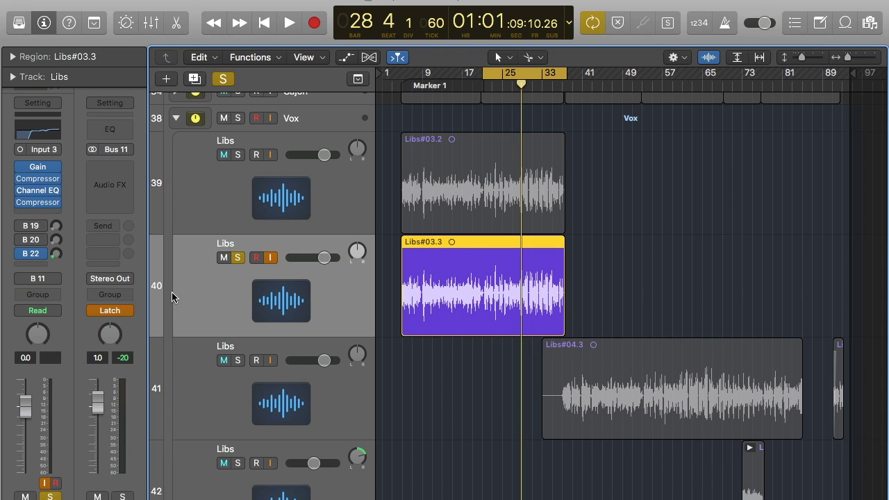
pyautogui.click(38, 270)
pyautogui.moveTo(55, 327)
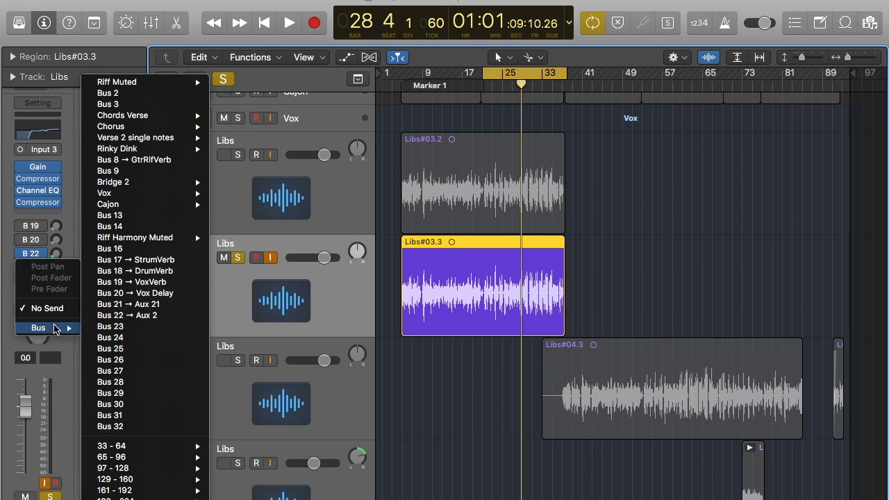
pyautogui.click(165, 331)
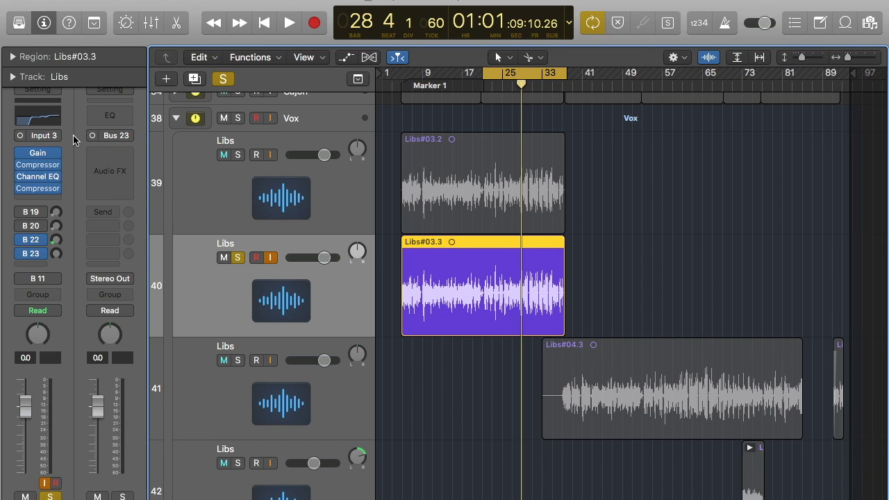
# Step: Insert a mono Tape Delay on the Bus 23 aux channel
pyautogui.moveTo(37, 257)
pyautogui.click(112, 155)
pyautogui.moveTo(171, 178)
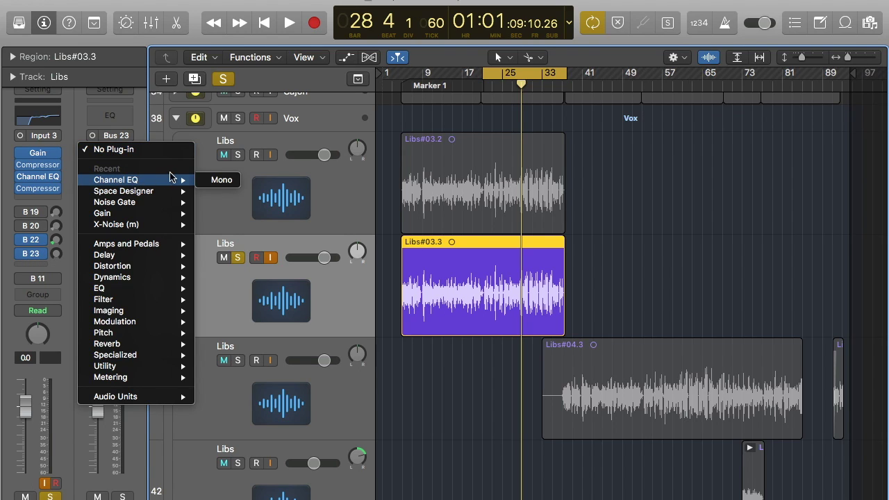
pyautogui.moveTo(154, 255)
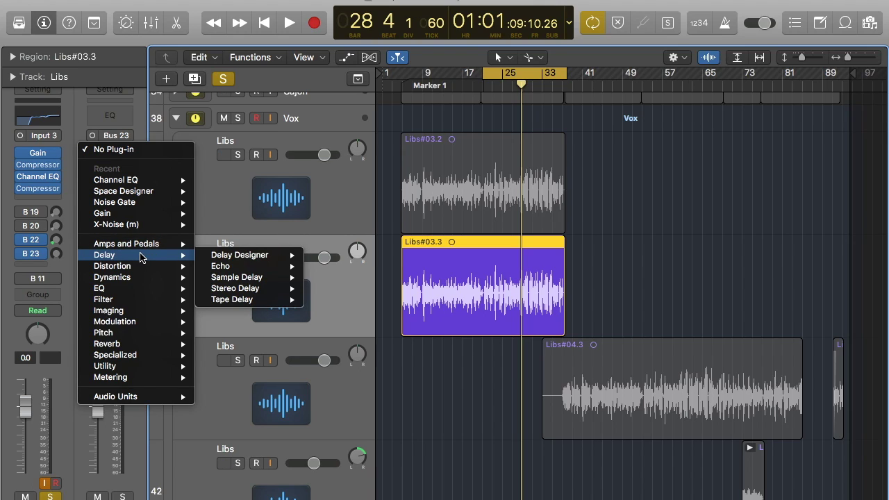
pyautogui.moveTo(265, 255)
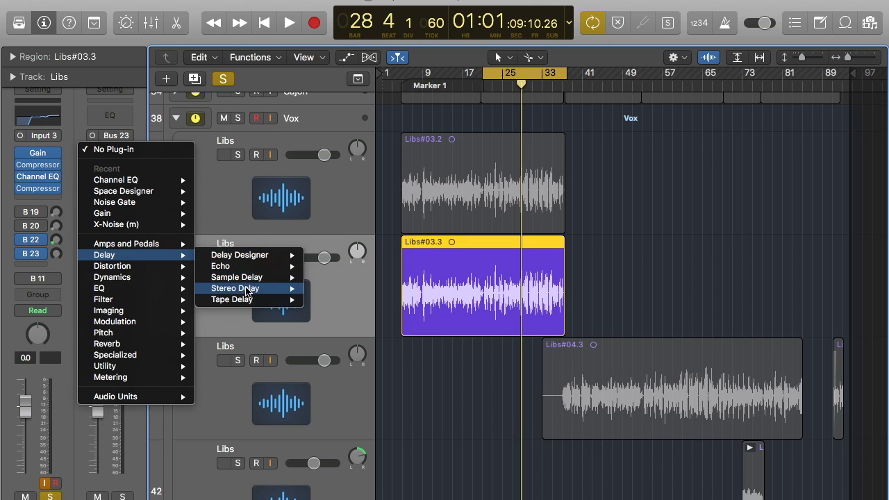
pyautogui.moveTo(261, 284)
pyautogui.moveTo(264, 302)
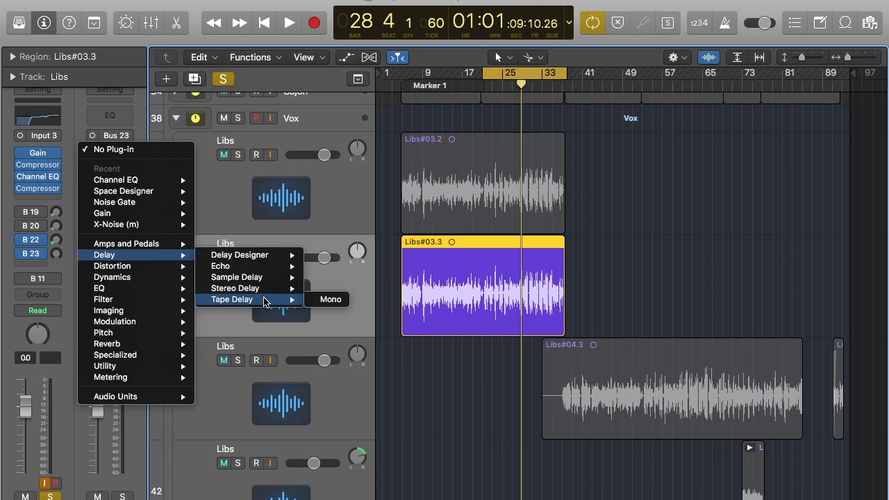
pyautogui.click(264, 303)
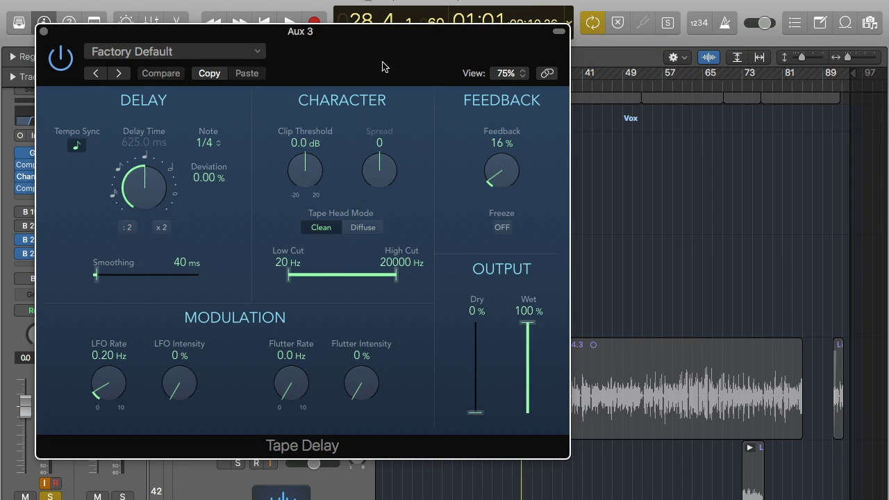
pyautogui.moveTo(375, 62); pyautogui.dragTo(376, 28)
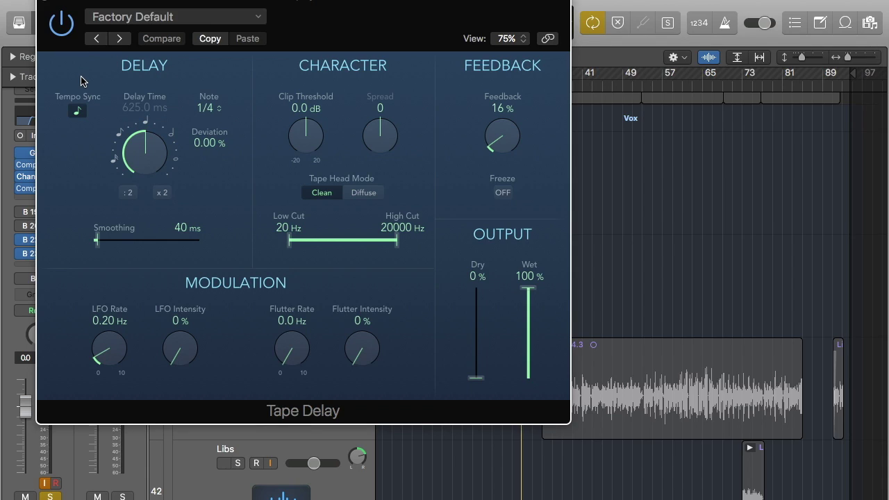
# Step: Switch the Tape Delay's tempo sync off and back on
pyautogui.click(78, 111)
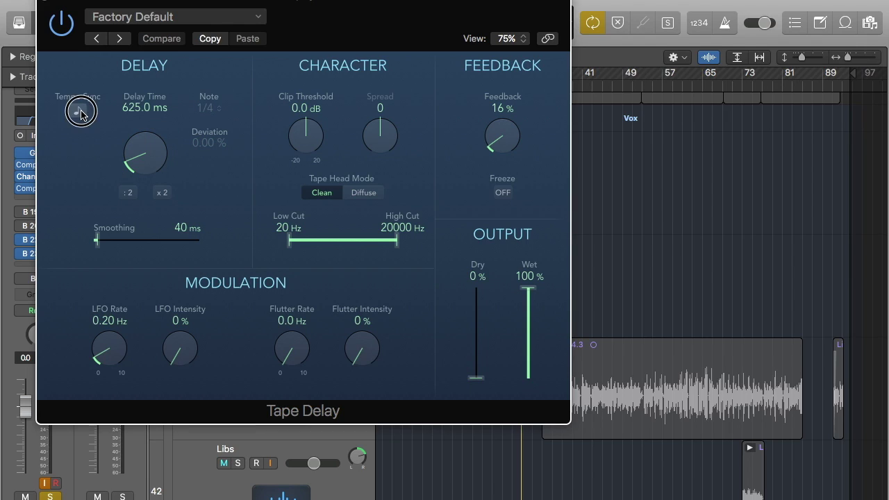
pyautogui.click(79, 112)
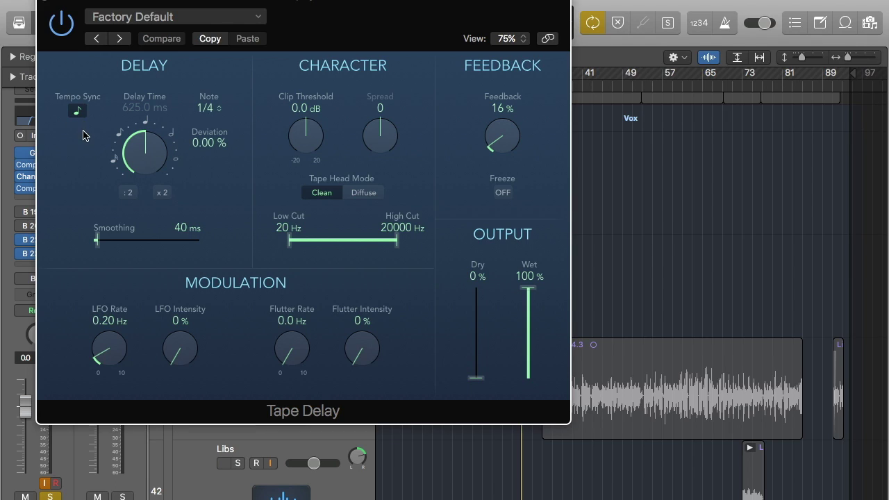
pyautogui.click(81, 112)
pyautogui.click(82, 113)
pyautogui.moveTo(417, 24); pyautogui.dragTo(418, 121)
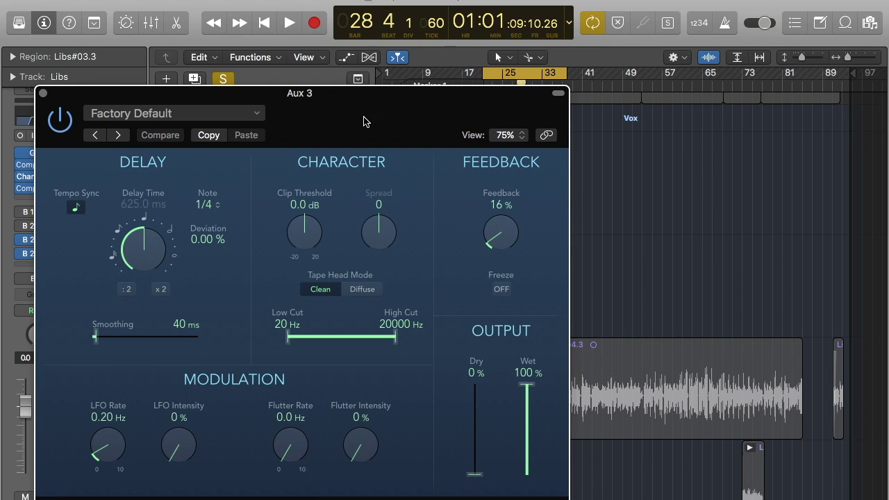
pyautogui.moveTo(379, 122); pyautogui.dragTo(346, 6)
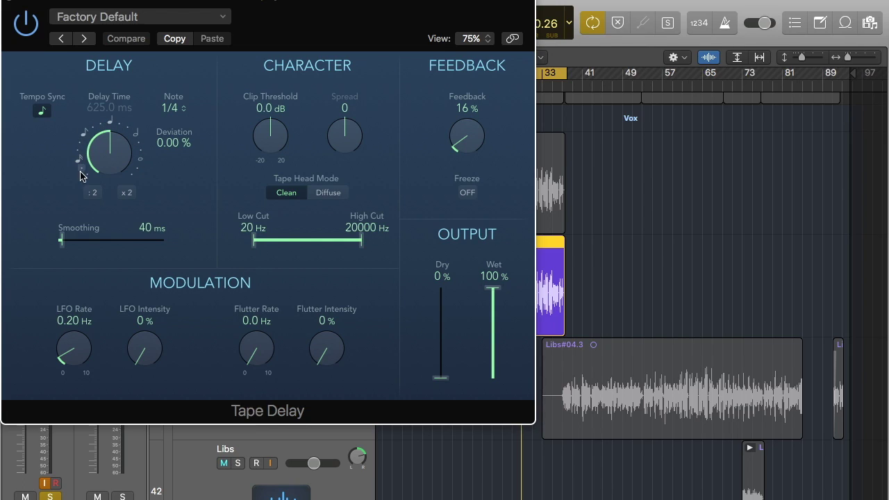
# Step: Try the Tape Delay's synced note values from 1/1 down to 1/16
pyautogui.click(141, 161)
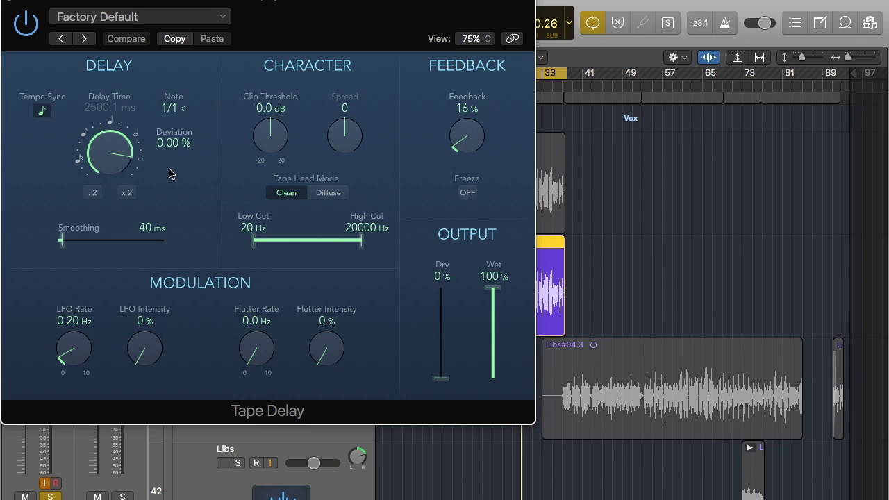
pyautogui.click(135, 134)
pyautogui.hotkey('ctrl', 'm')
pyautogui.click(109, 121)
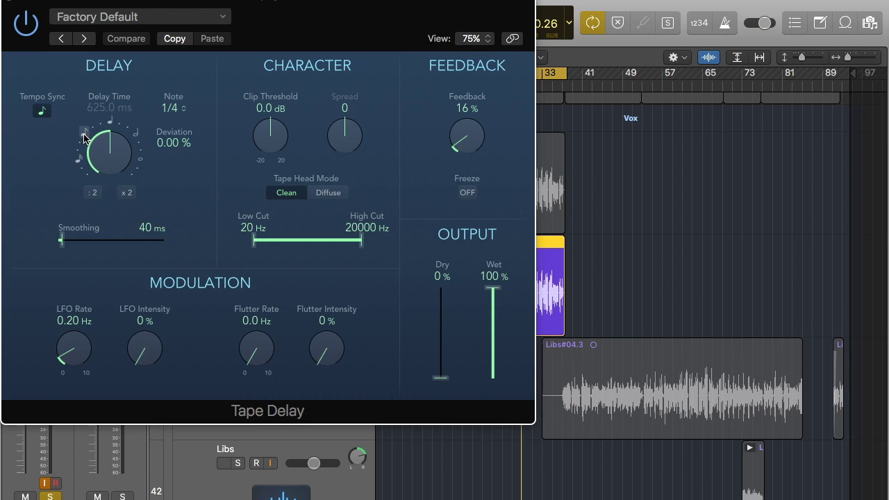
pyautogui.click(84, 137)
pyautogui.click(79, 160)
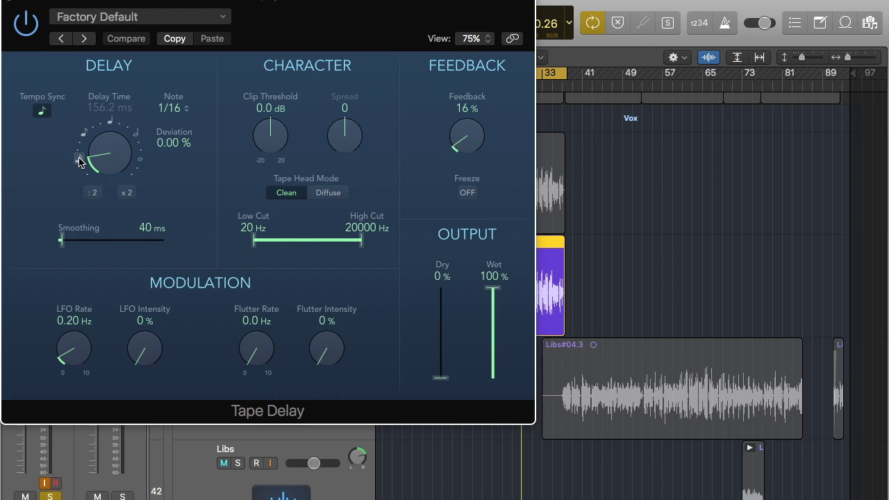
pyautogui.press('m')
pyautogui.hotkey('ctrl', 'm')
pyautogui.hotkey('ctrl', 'm')
pyautogui.hotkey('ctrl', 'm')
pyautogui.hotkey('ctrl', 'm')
pyautogui.hotkey('ctrl', 'm')
# Step: Compare the 1/8, 1/8 dotted and 1/4 delay notes and return the delay to 1/4
pyautogui.click(86, 139)
pyautogui.click(109, 119)
pyautogui.click(87, 137)
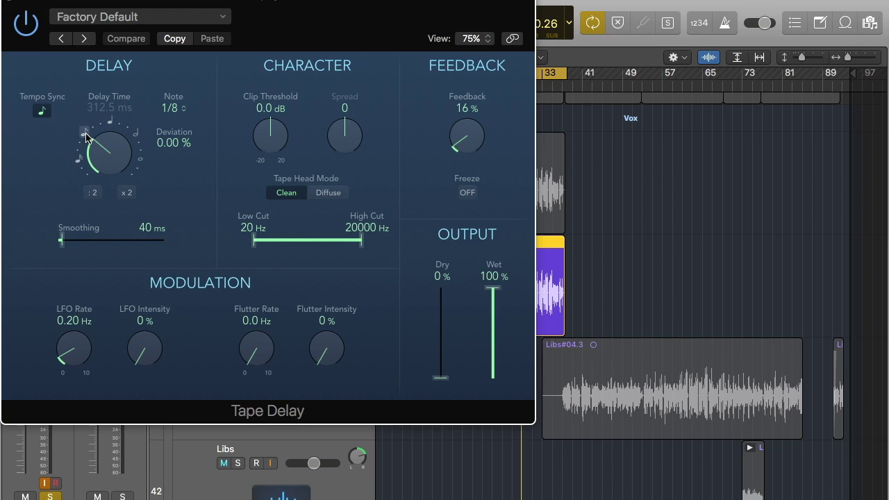
pyautogui.click(107, 122)
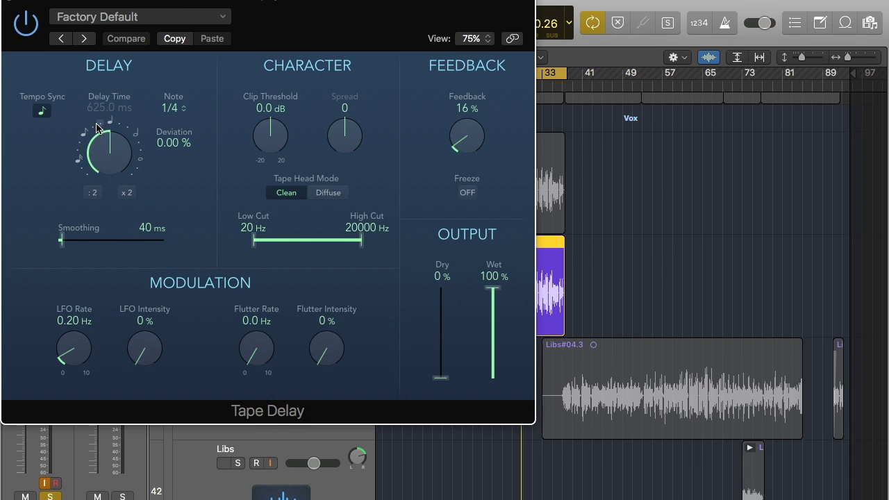
pyautogui.click(98, 127)
pyautogui.click(101, 127)
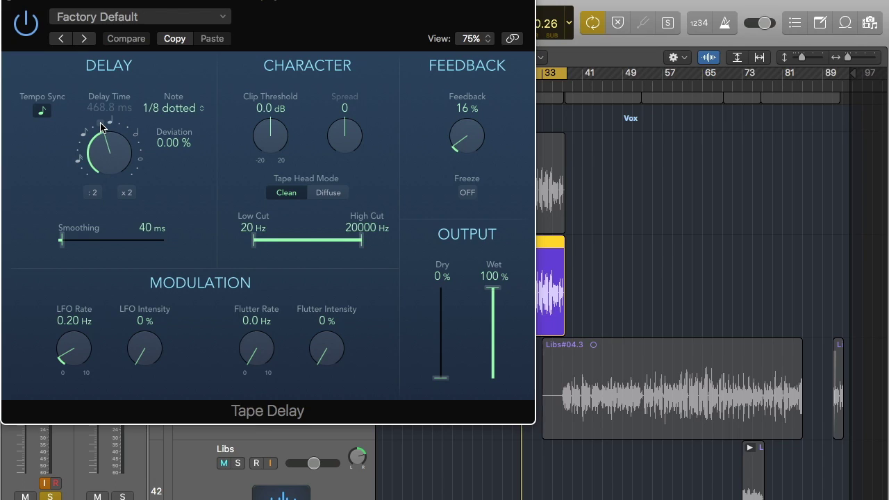
pyautogui.click(87, 133)
pyautogui.click(95, 133)
pyautogui.click(98, 127)
pyautogui.click(109, 125)
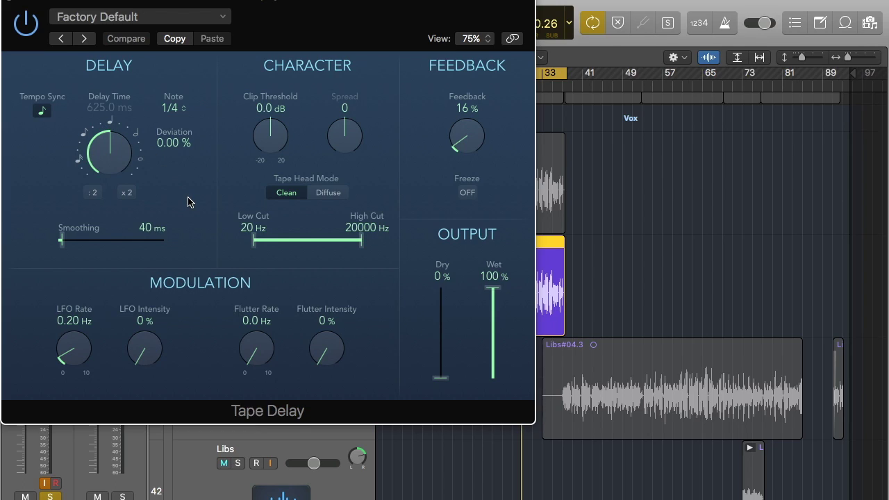
# Step: Raise the Bus 23 send level on the Libs track and play the vocal to audition the delay
pyautogui.moveTo(298, 7); pyautogui.dragTo(585, 5)
pyautogui.moveTo(57, 254); pyautogui.dragTo(72, 155)
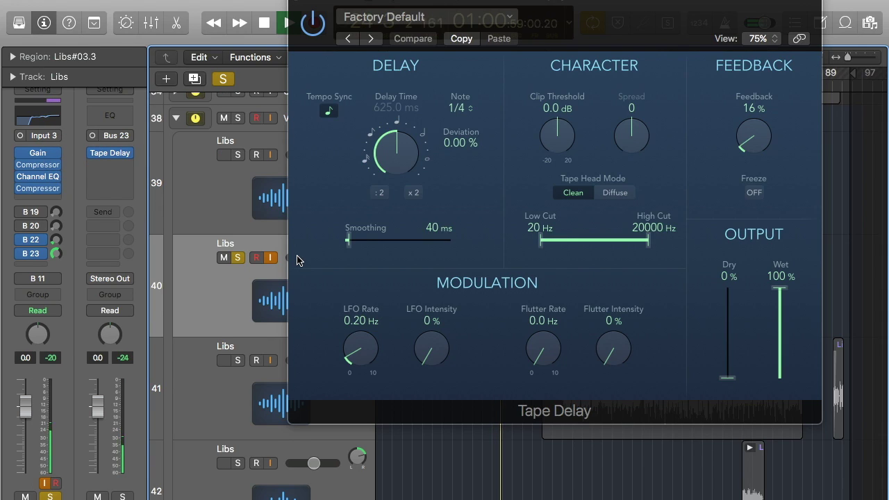
pyautogui.press('space')
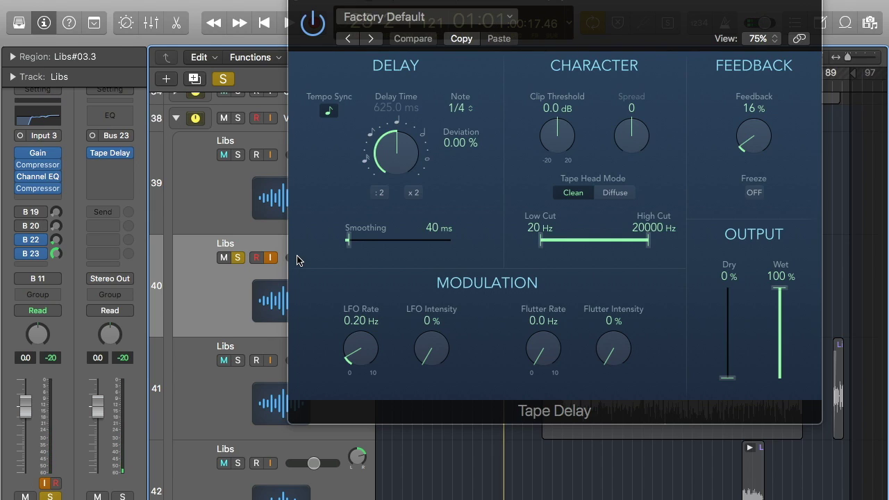
pyautogui.moveTo(57, 257); pyautogui.dragTo(57, 257)
pyautogui.press('space')
pyautogui.press('space')
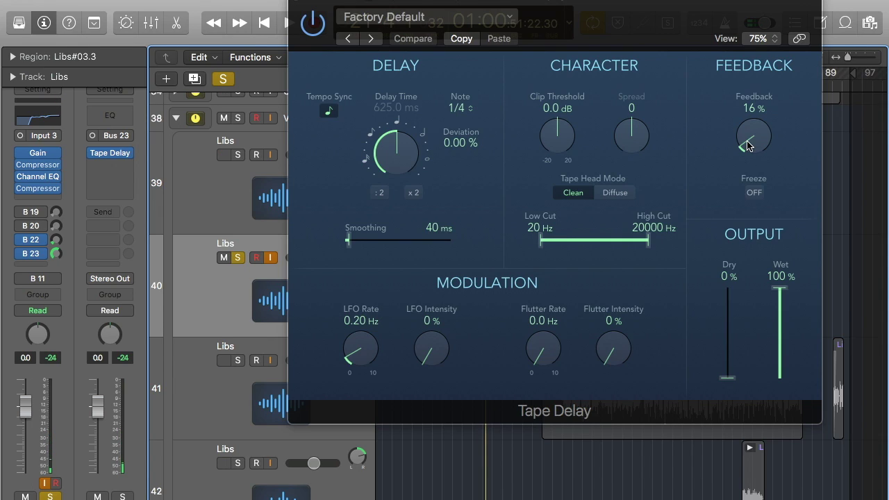
# Step: Audition the vocal with the delay feedback at 60% and return the feedback to 16%
pyautogui.moveTo(749, 145); pyautogui.dragTo(757, 97)
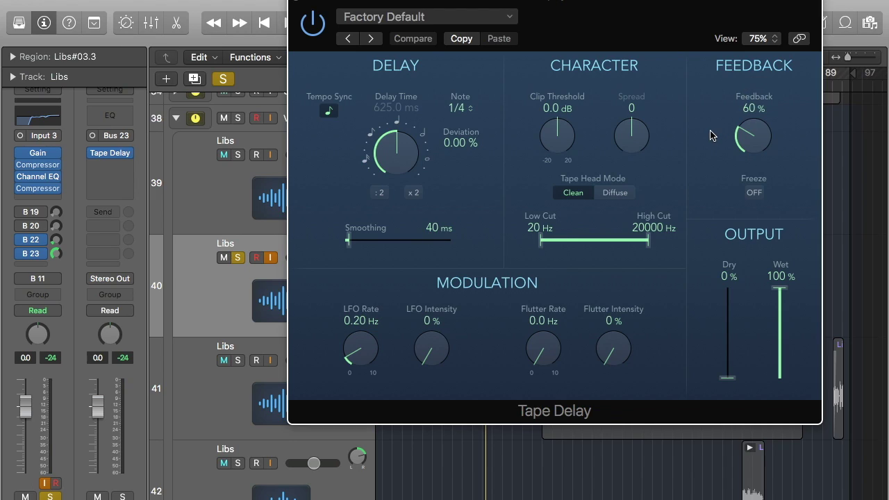
pyautogui.press('space')
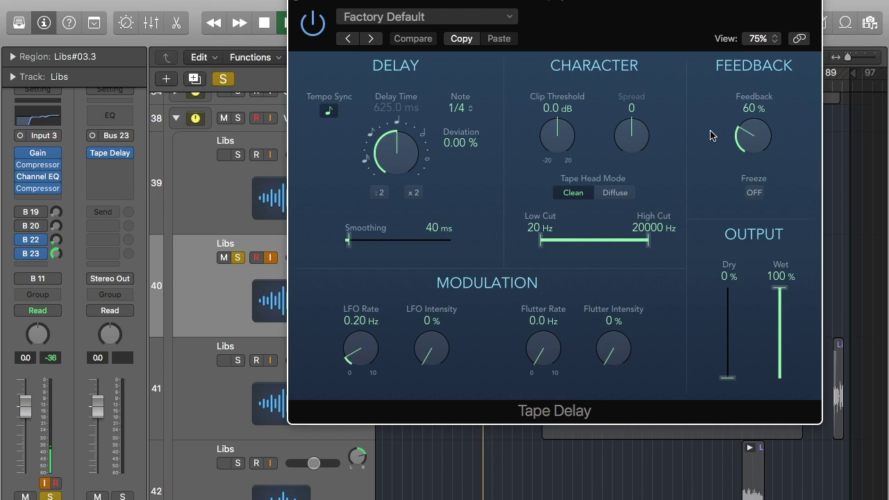
pyautogui.press('space')
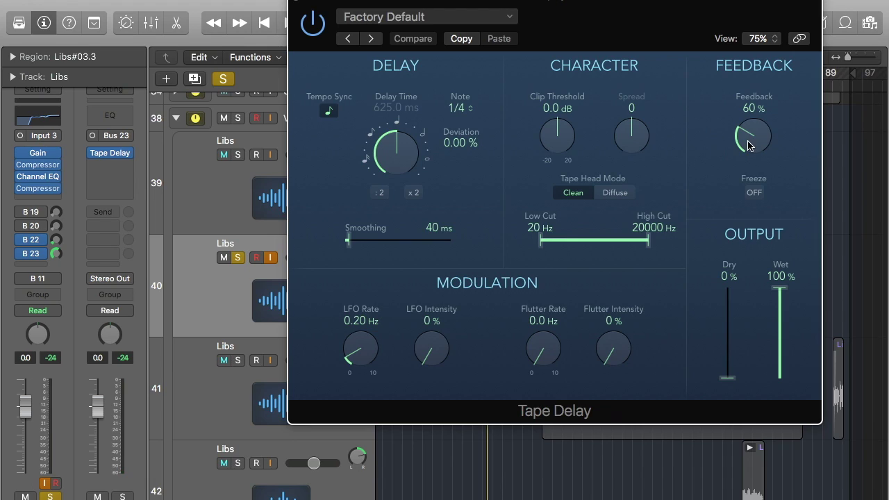
pyautogui.moveTo(749, 145); pyautogui.dragTo(759, 188)
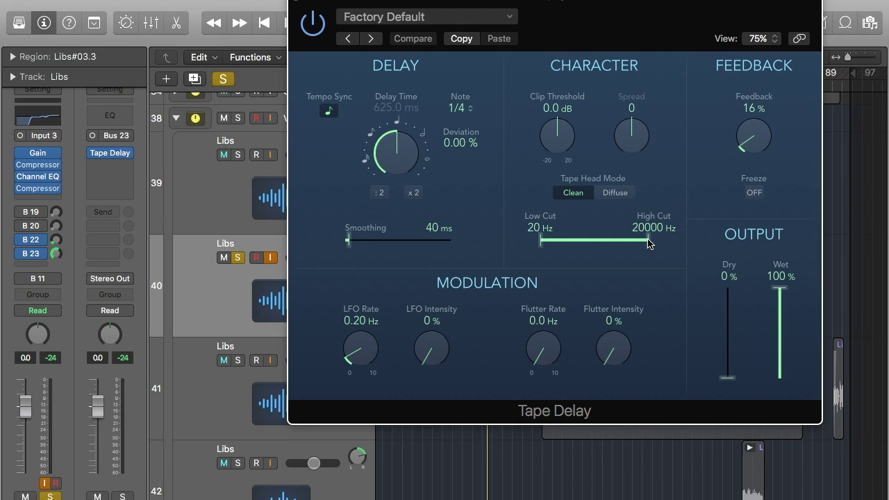
# Step: Audition the delay with feedback at 60% and the high cut at 1100 Hz
pyautogui.moveTo(754, 136); pyautogui.dragTo(767, 93)
pyautogui.moveTo(650, 243); pyautogui.dragTo(603, 246)
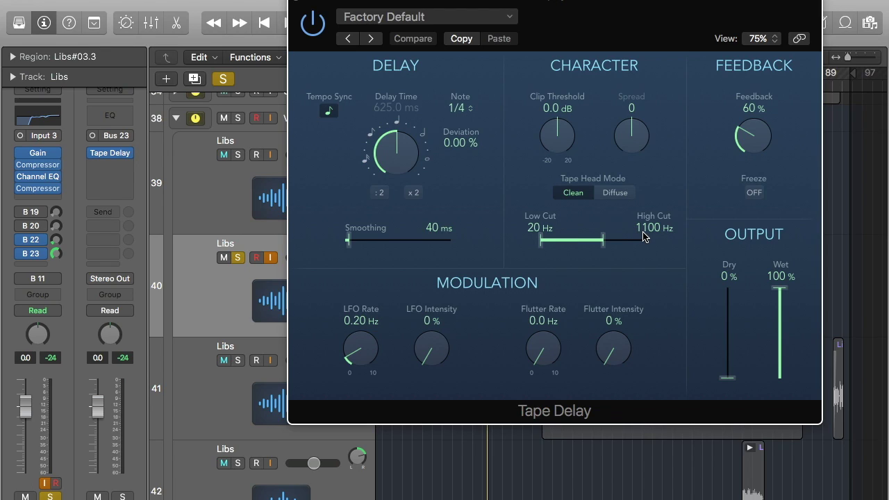
pyautogui.press('space')
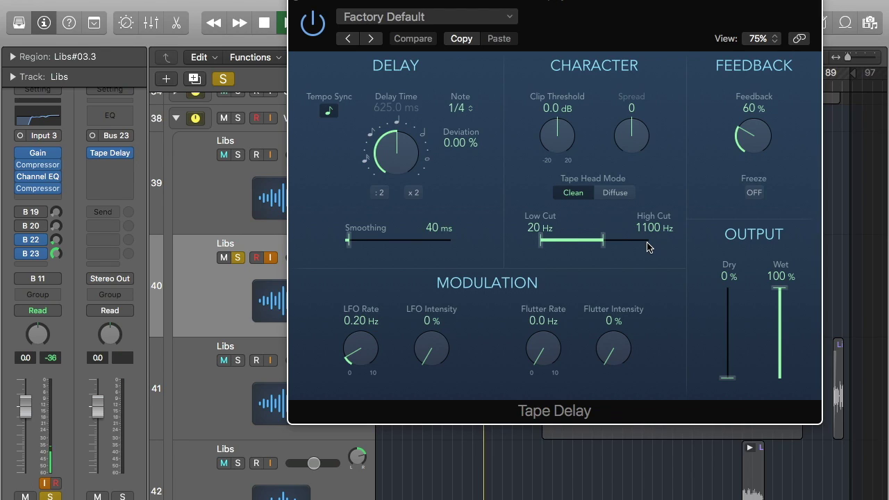
pyautogui.press('space')
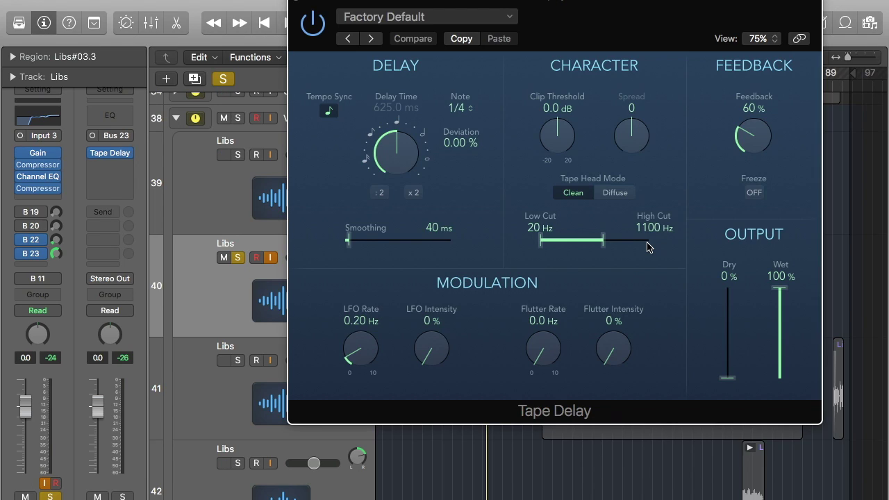
# Step: Set the delay's low cut to 110 Hz and high cut to 12600 Hz, and play the vocal
pyautogui.moveTo(603, 240); pyautogui.dragTo(633, 244)
pyautogui.moveTo(541, 240); pyautogui.dragTo(566, 242)
pyautogui.moveTo(631, 242); pyautogui.dragTo(640, 246)
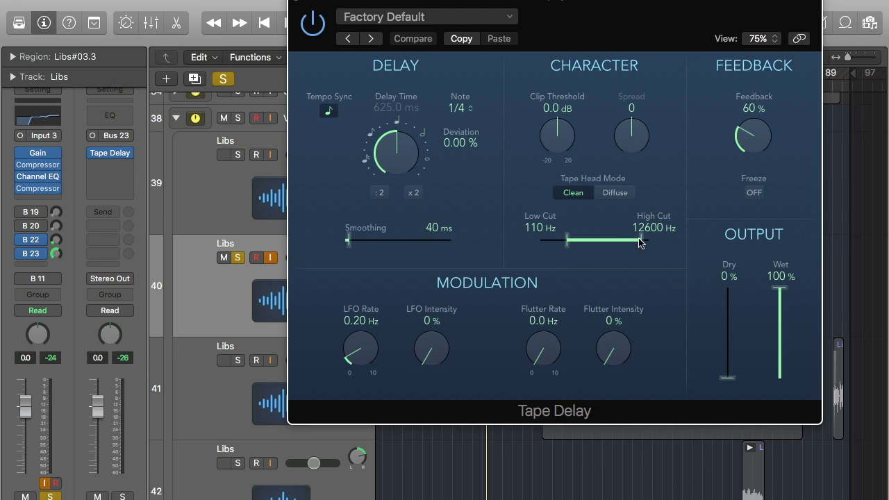
pyautogui.press('space')
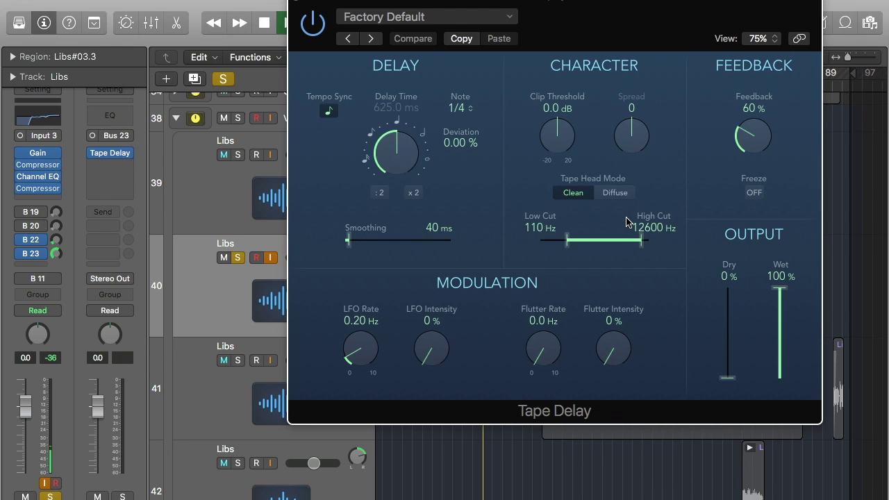
# Step: Set the delay's feedback to 14% and its high cut to 5600 Hz
pyautogui.moveTo(750, 146); pyautogui.dragTo(767, 192)
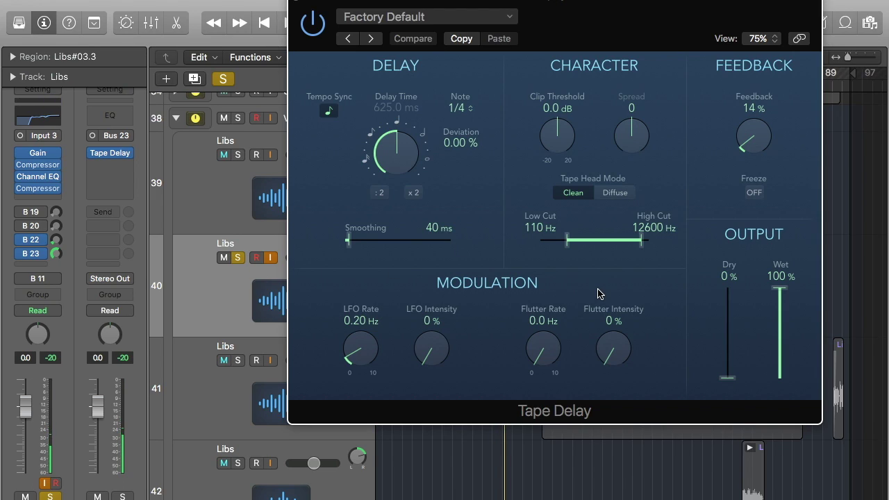
pyautogui.moveTo(641, 241); pyautogui.dragTo(628, 242)
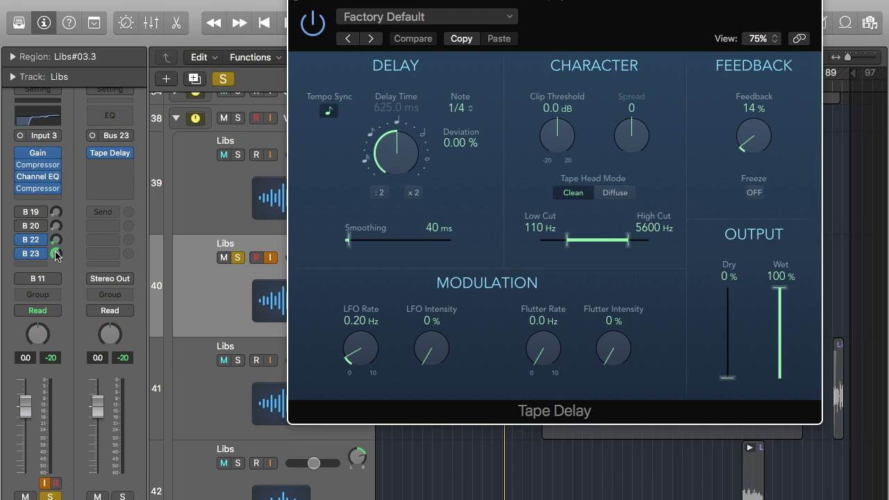
# Step: Lower the Libs track's Bus 23 send level to -34.0
pyautogui.moveTo(56, 254); pyautogui.dragTo(71, 335)
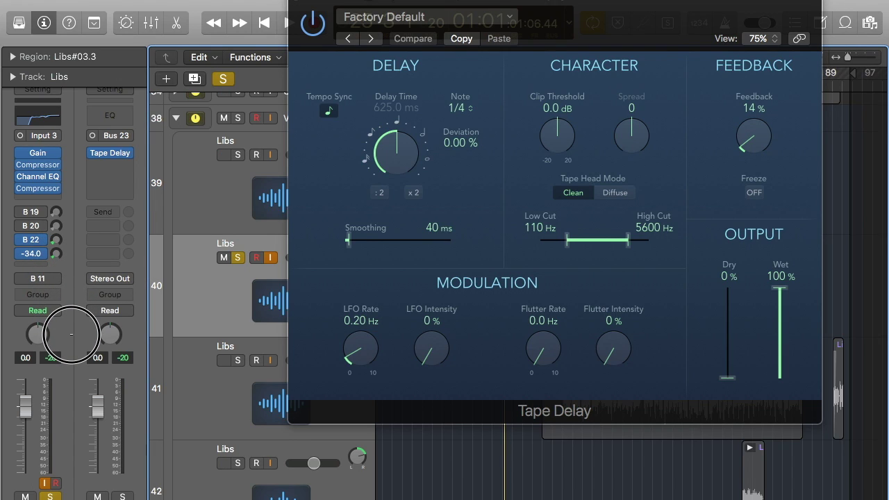
# Step: Play the soloed vocal and set the Tape Delay's high cut to 13300 Hz
pyautogui.click(58, 257)
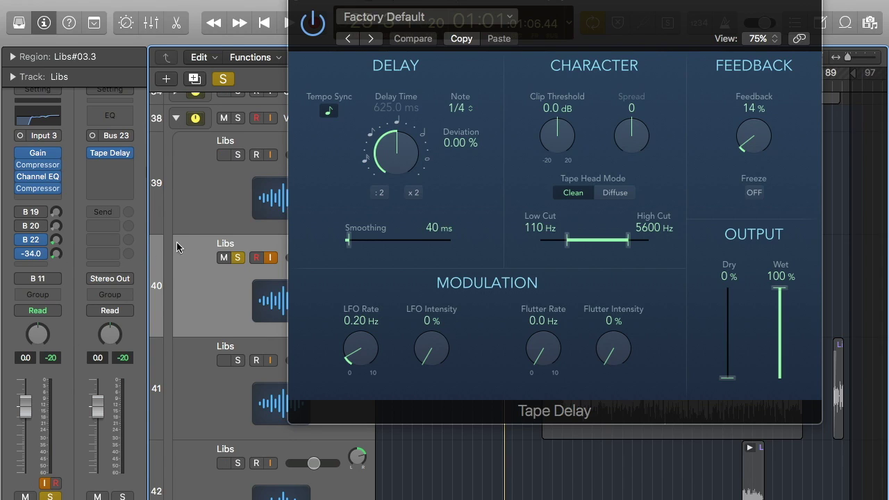
pyautogui.press('space')
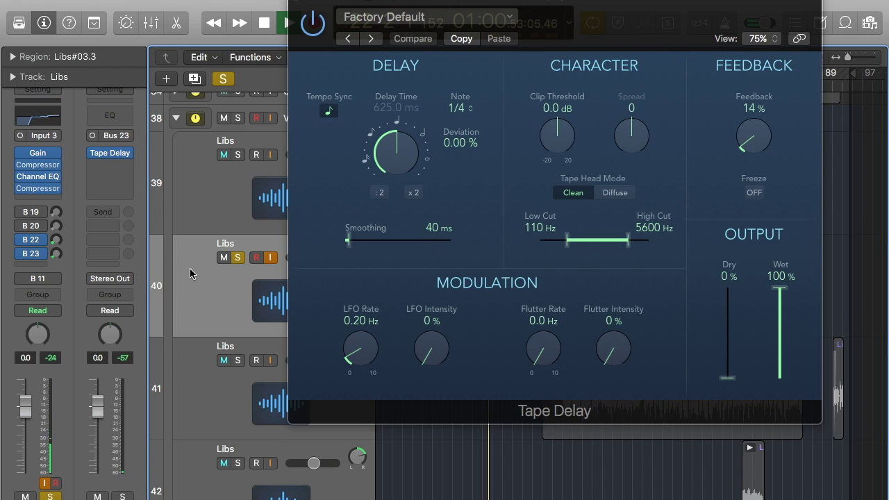
pyautogui.moveTo(57, 251); pyautogui.dragTo(56, 252)
pyautogui.moveTo(629, 241); pyautogui.dragTo(643, 242)
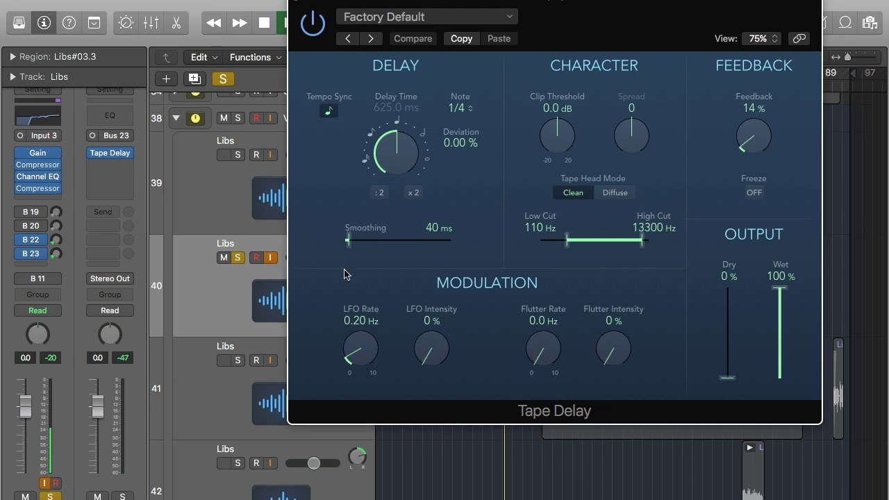
# Step: Raise the Libs track's Bus 23 send level, stop playback, and set the Tape Delay's feedback to 16%
pyautogui.moveTo(55, 253); pyautogui.dragTo(56, 246)
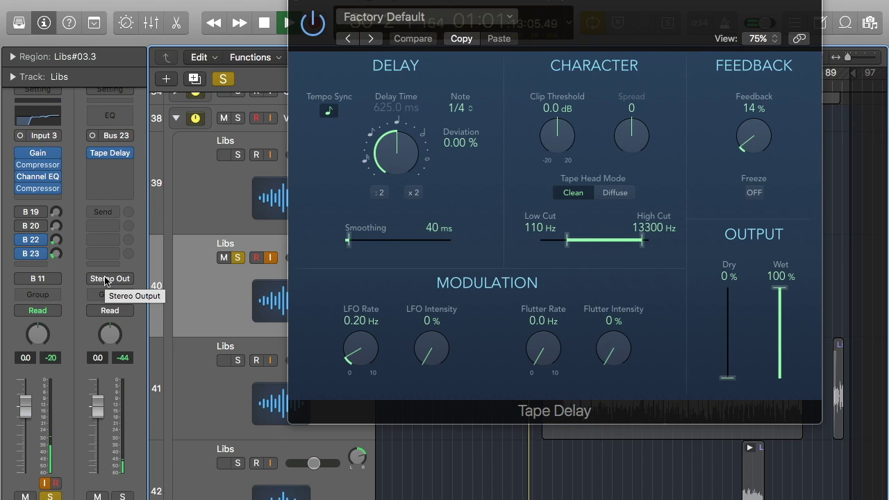
pyautogui.press('space')
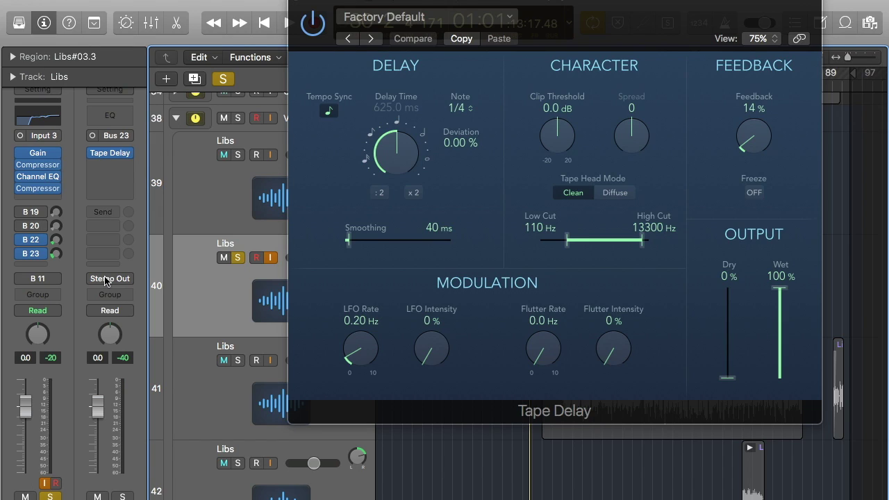
pyautogui.moveTo(754, 137); pyautogui.dragTo(754, 139)
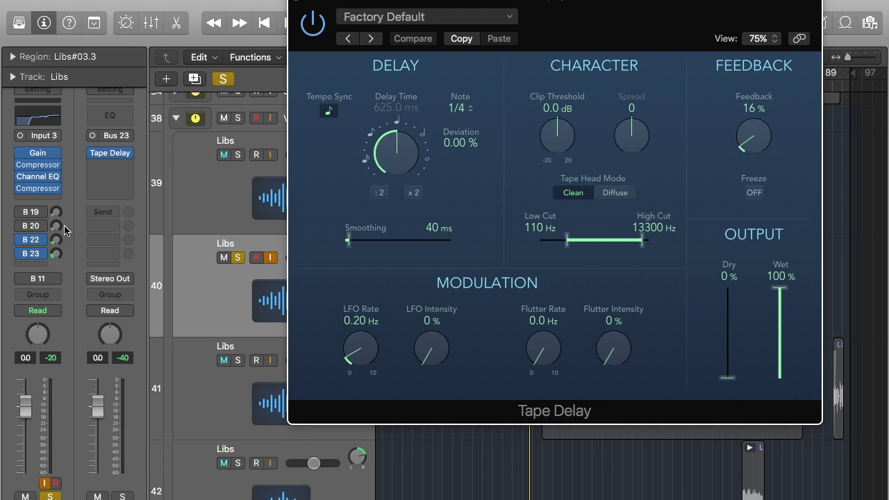
# Step: Try a Channel EQ after the Tape Delay on the Bus 23 aux channel, and remove it
pyautogui.doubleClick(122, 114)
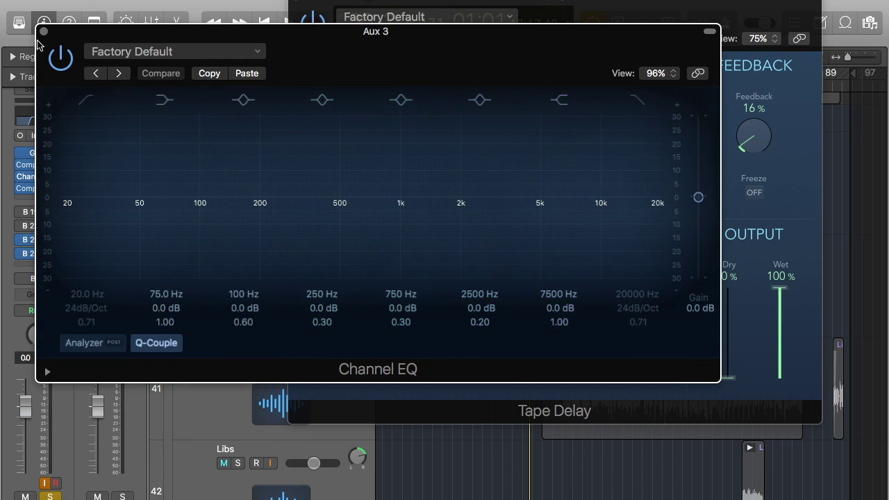
pyautogui.click(43, 32)
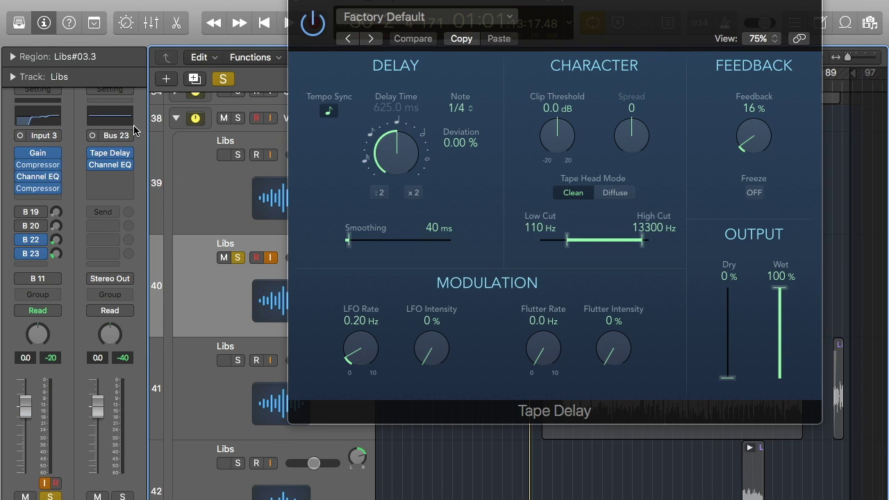
pyautogui.click(126, 166)
pyautogui.click(124, 185)
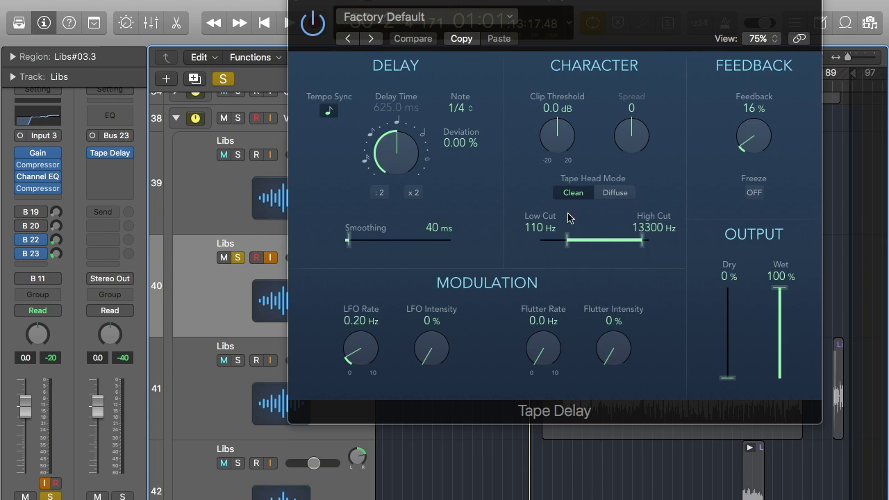
# Step: Close the Tape Delay window, and unsolo and mute the Libs track containing region Libs#03.3
pyautogui.click(296, 6)
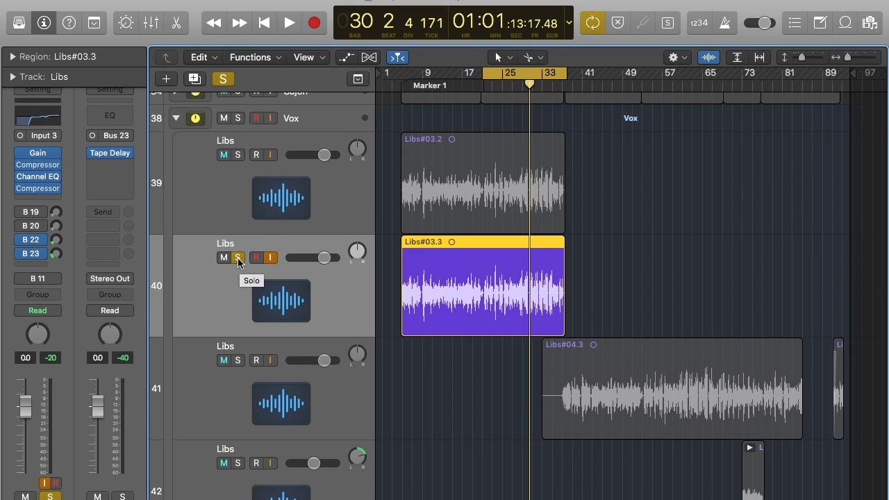
pyautogui.click(238, 258)
pyautogui.click(224, 257)
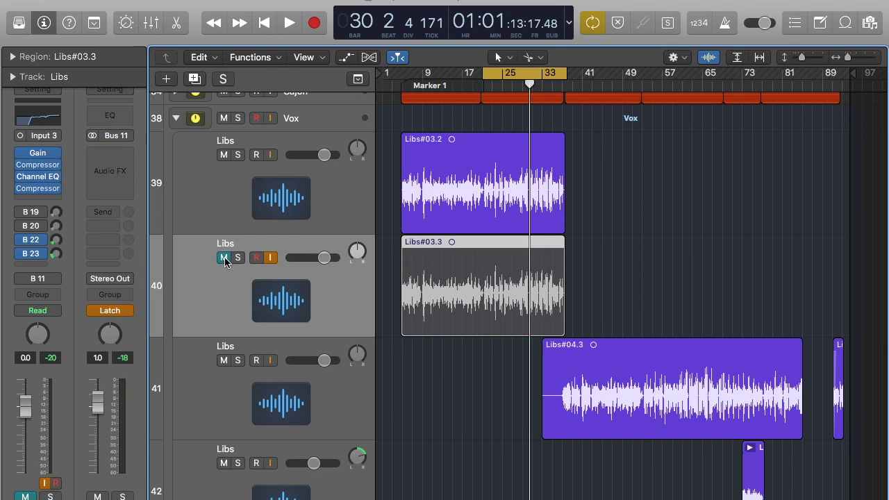
# Step: Collapse the Vox track stack and play a section of the full mix
pyautogui.click(176, 118)
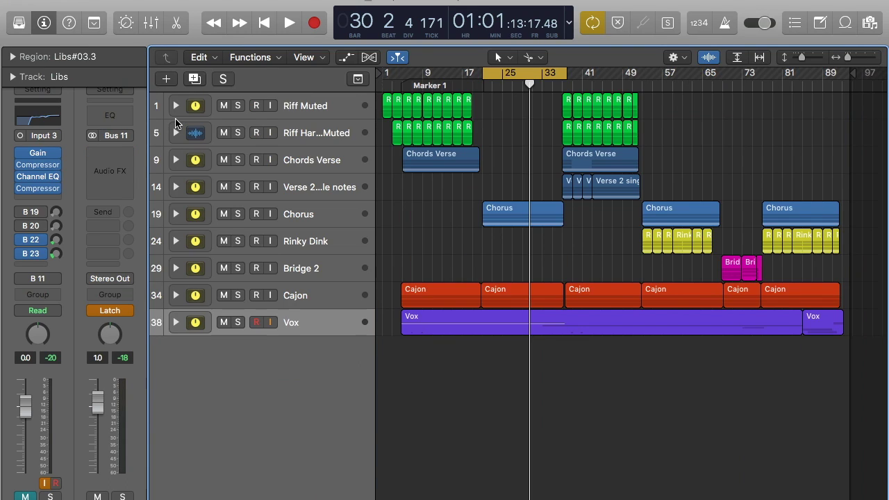
pyautogui.press('space')
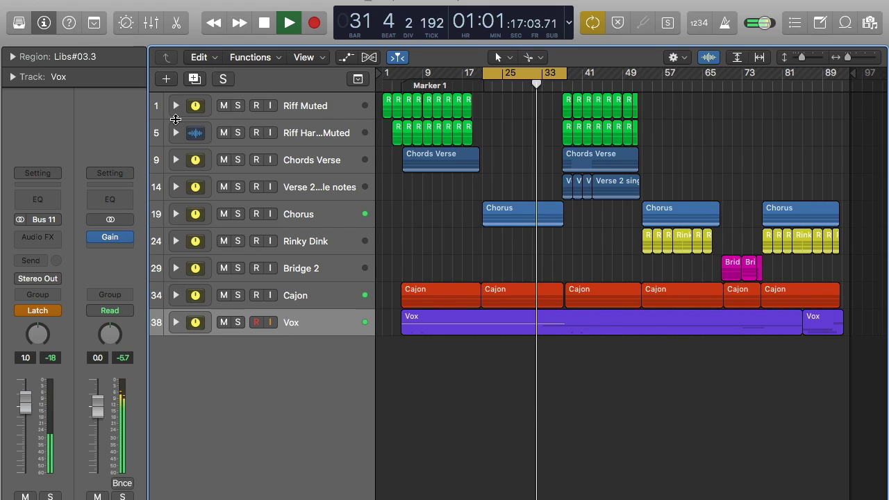
pyautogui.press('space')
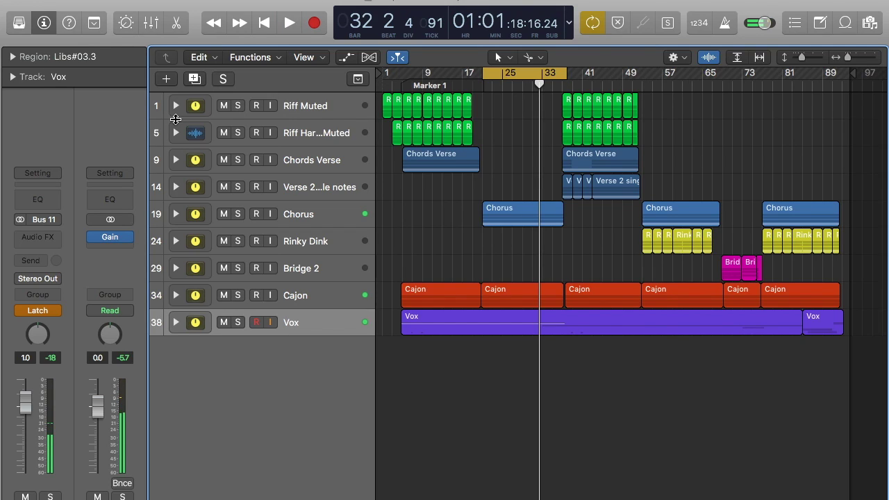